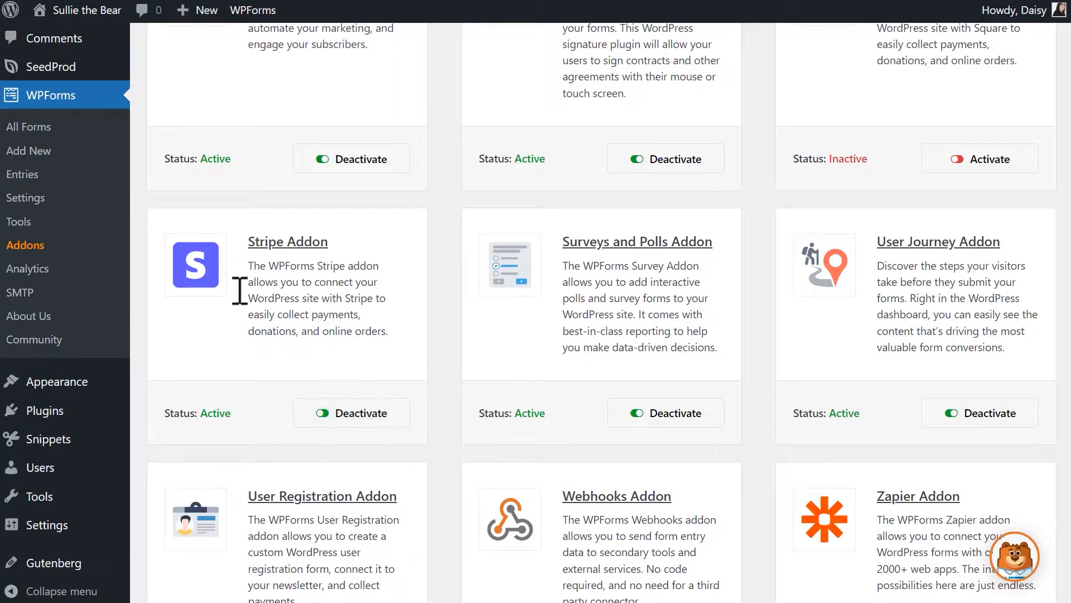
Open the WPForms payment settings and review the available currency choices
click(41, 202)
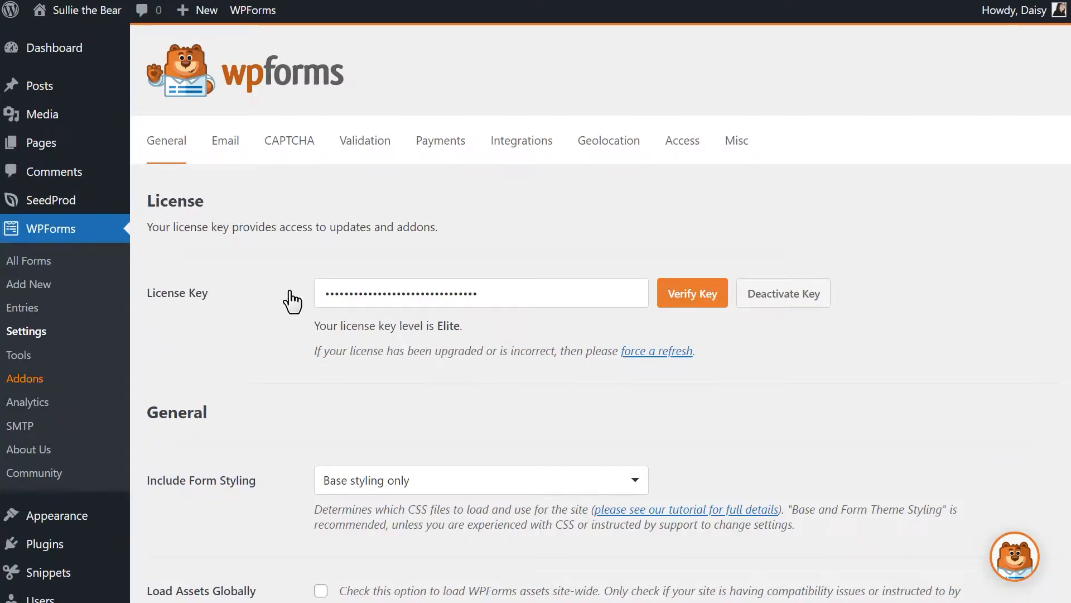
click(444, 146)
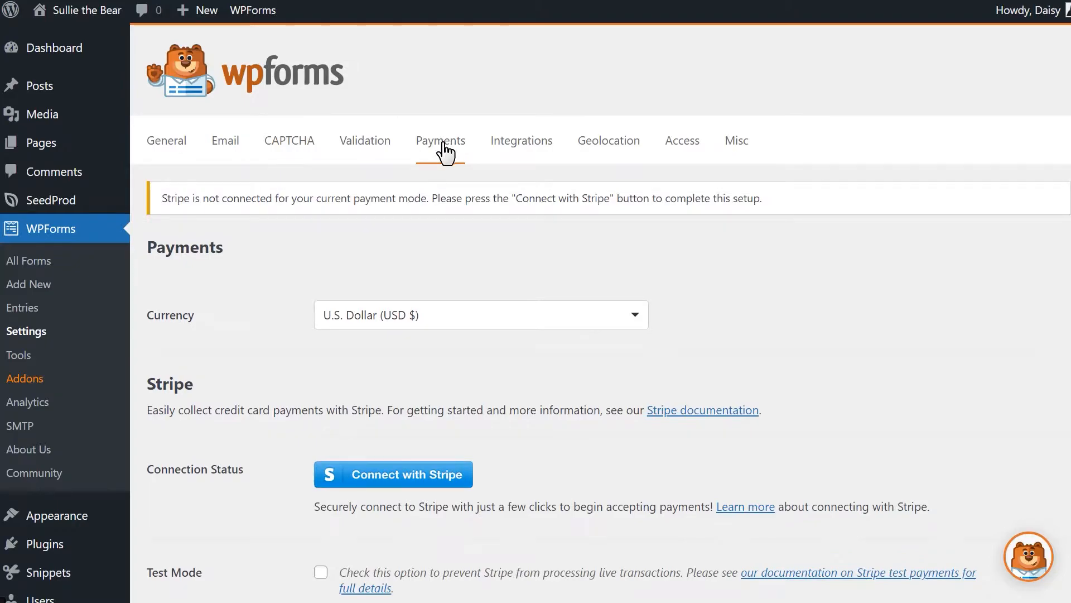
click(634, 307)
drag(643, 105, 629, 144)
click(678, 294)
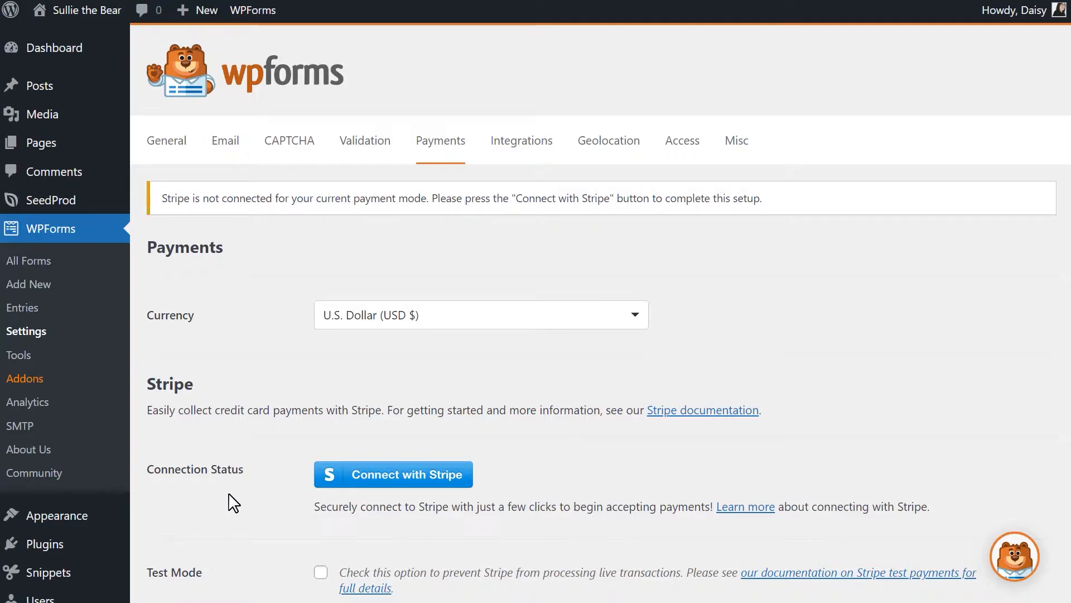
Connect WPForms to the existing Sulliethebear Stripe account and save the payment settings
click(400, 479)
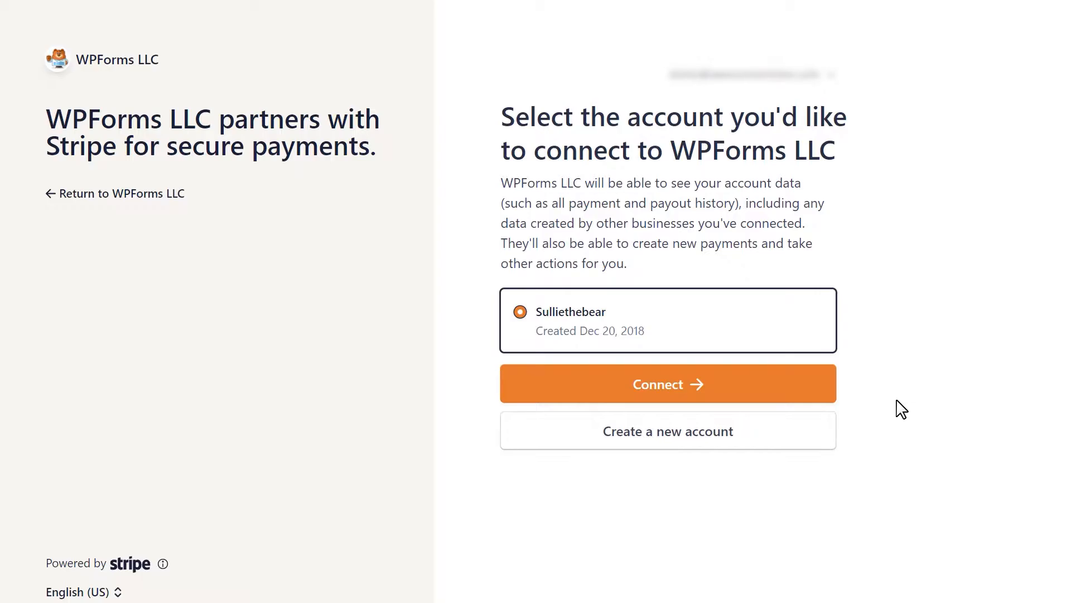
click(802, 386)
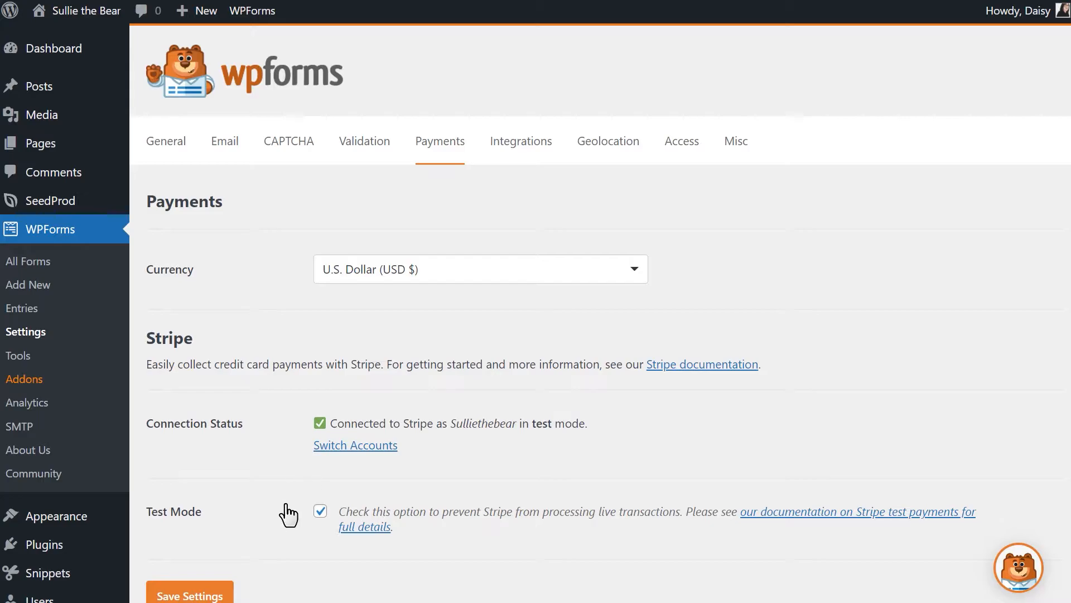
click(229, 595)
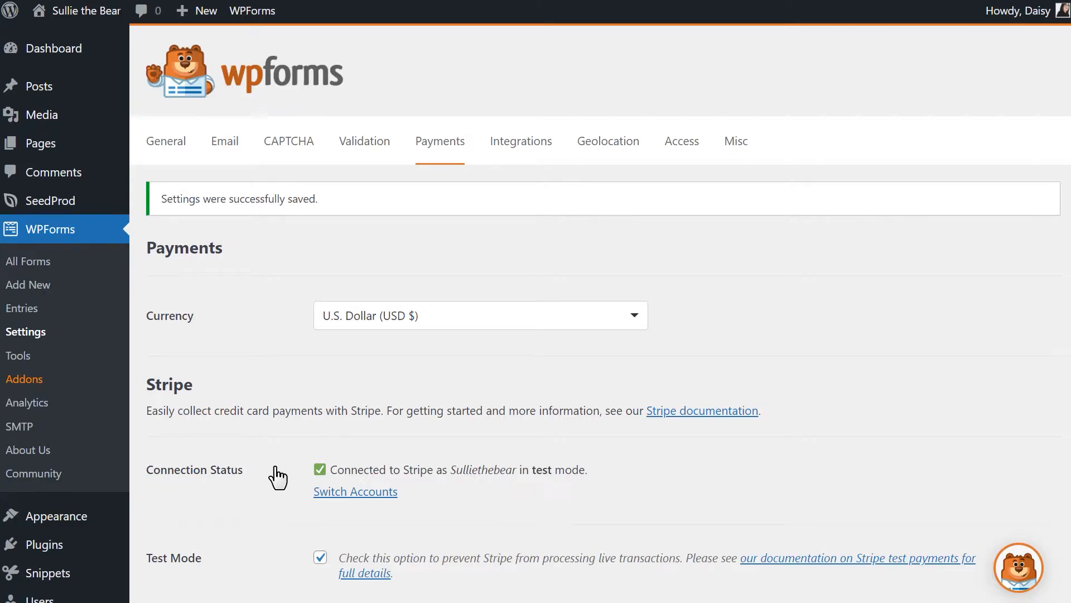
Create a new form from the Billing / Order Form template
click(48, 285)
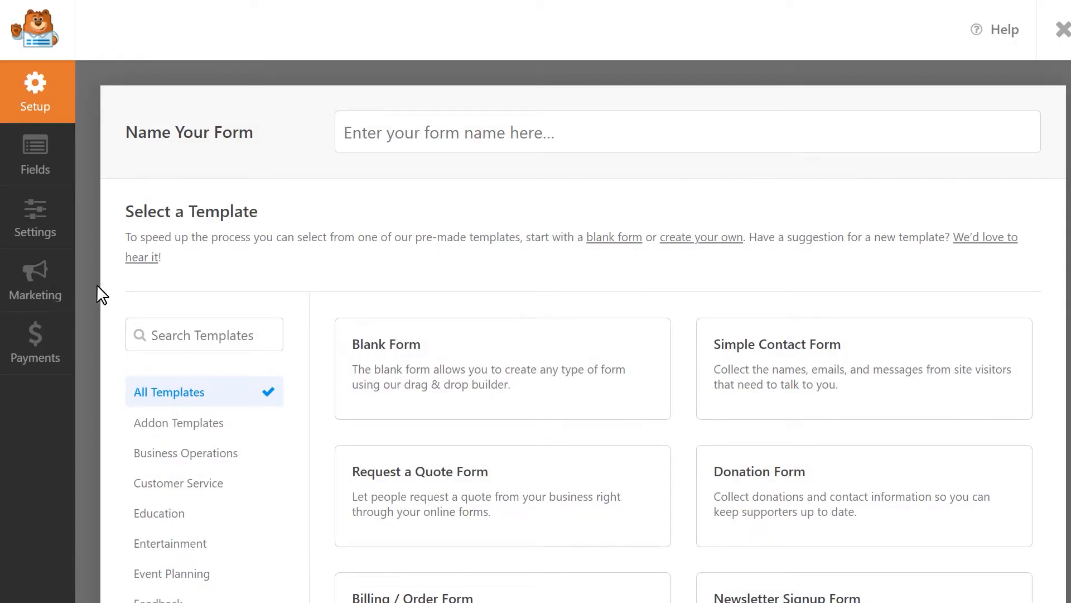
scroll(316, 309, down, 1)
scroll(316, 308, down, 10)
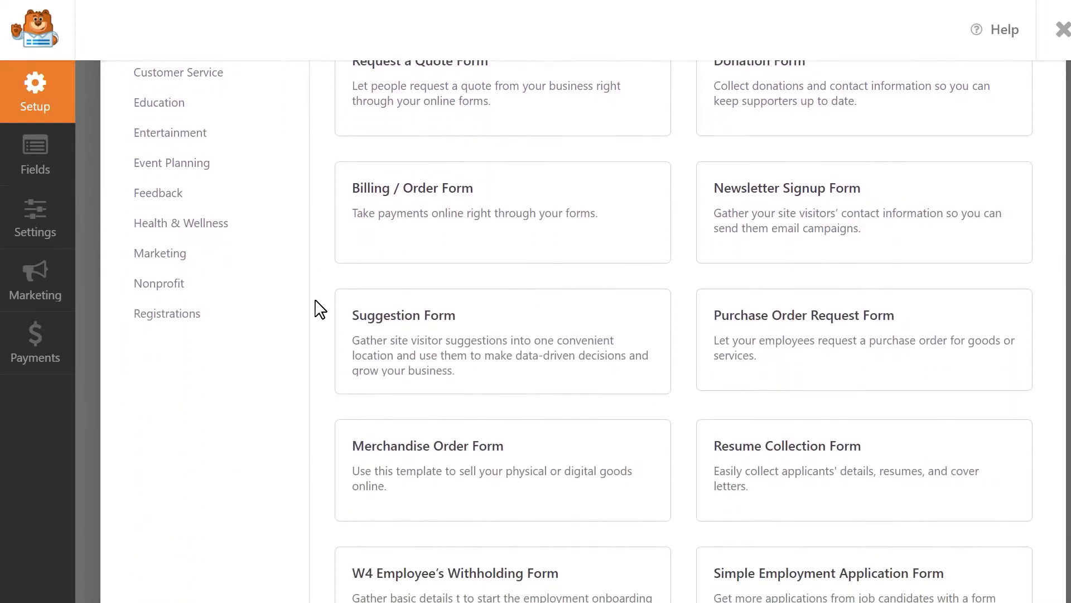
scroll(315, 309, up, 10)
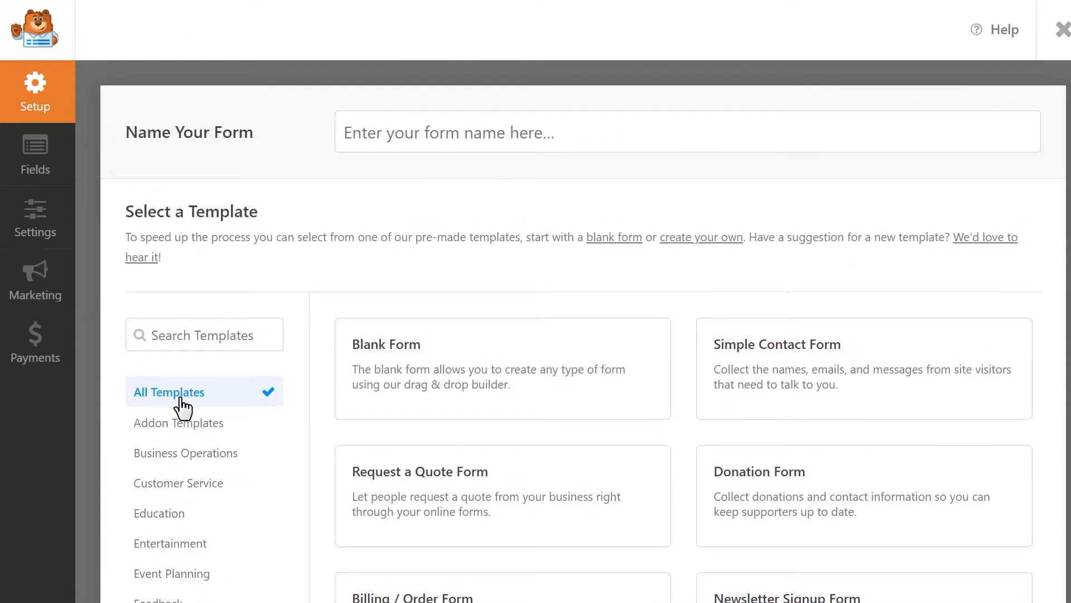
click(271, 332)
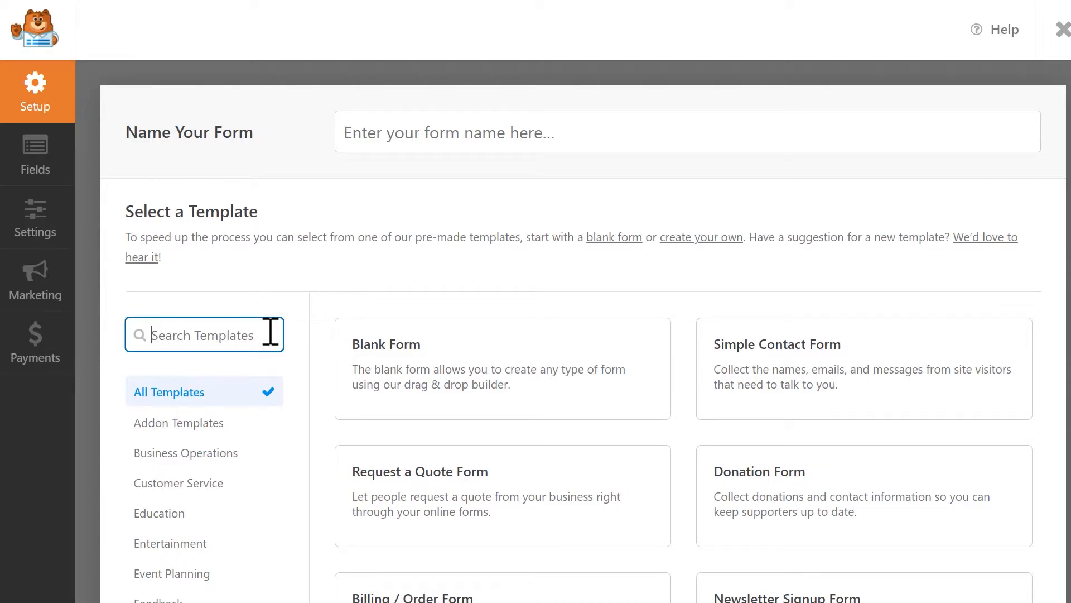
scroll(325, 342, down, 5)
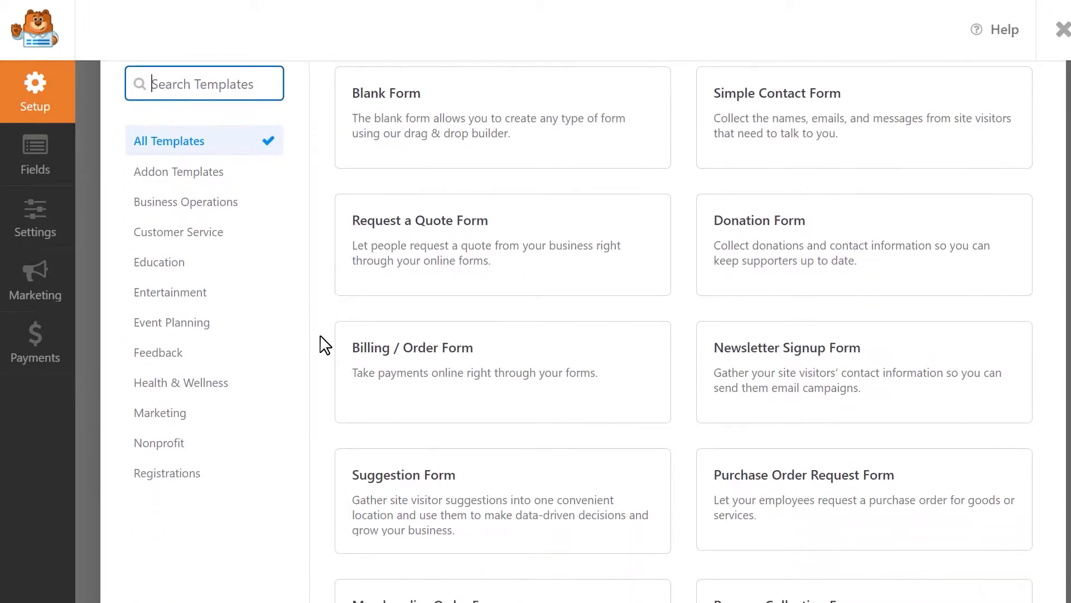
click(437, 390)
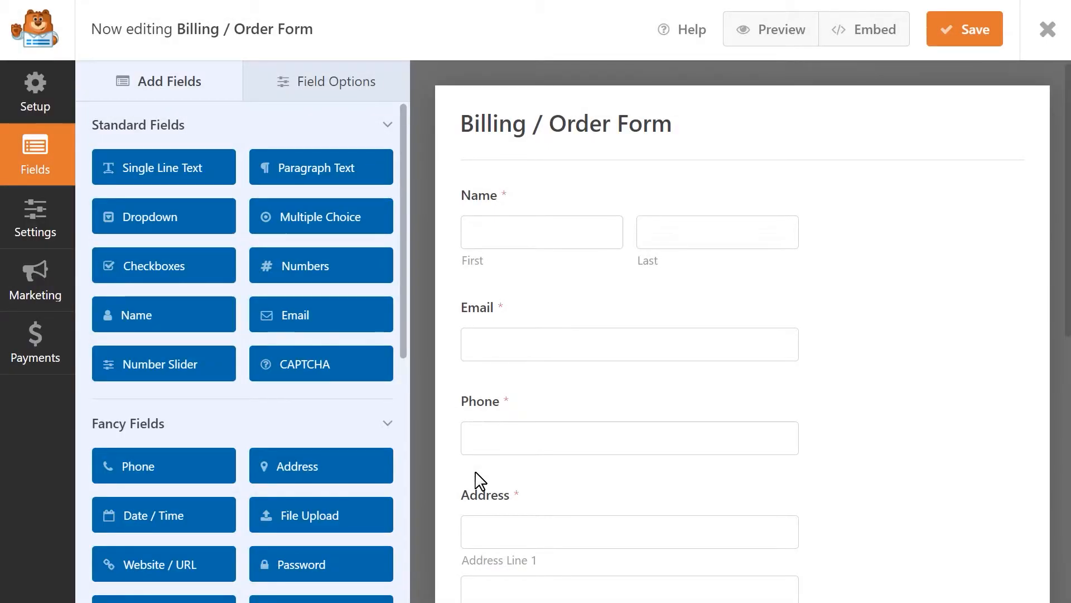
Examine the options of the form's Email, Address, Available Items and Total Amount fields, among its other template fields
click(858, 215)
click(831, 315)
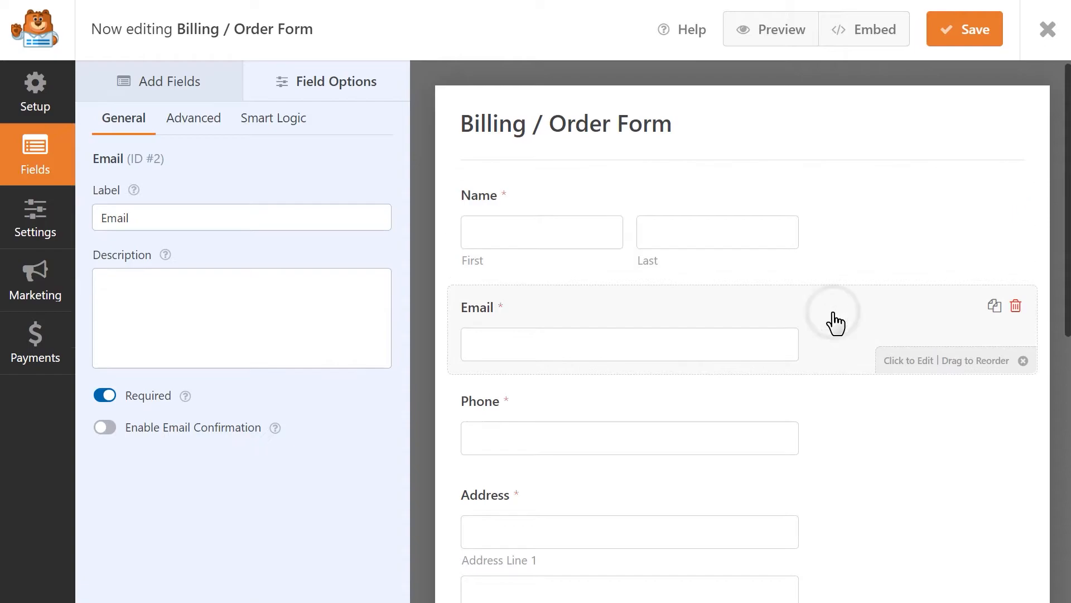
click(828, 404)
click(826, 504)
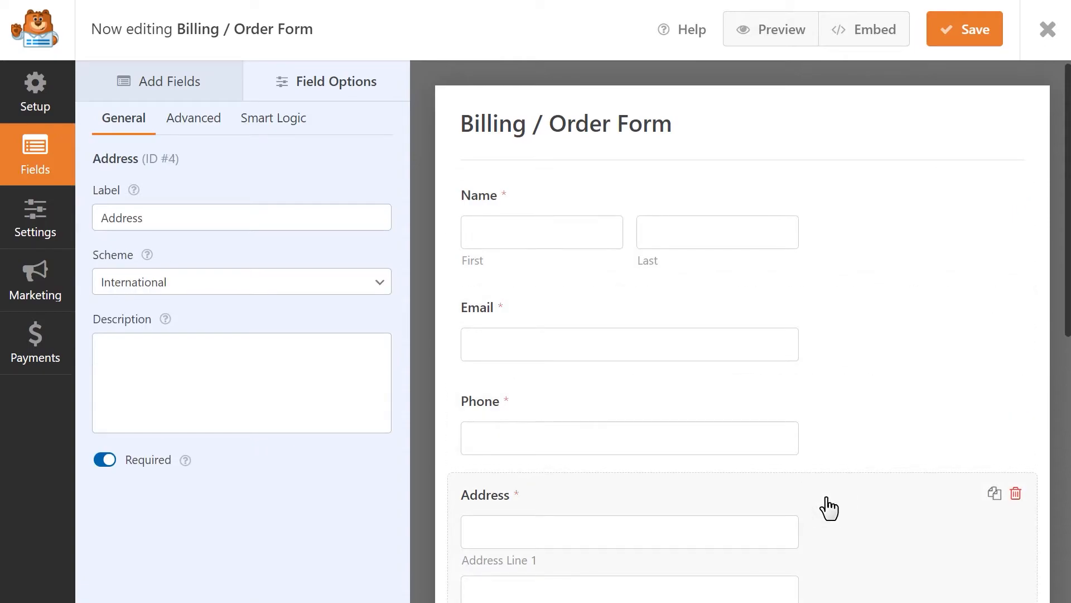
scroll(827, 505, down, 7)
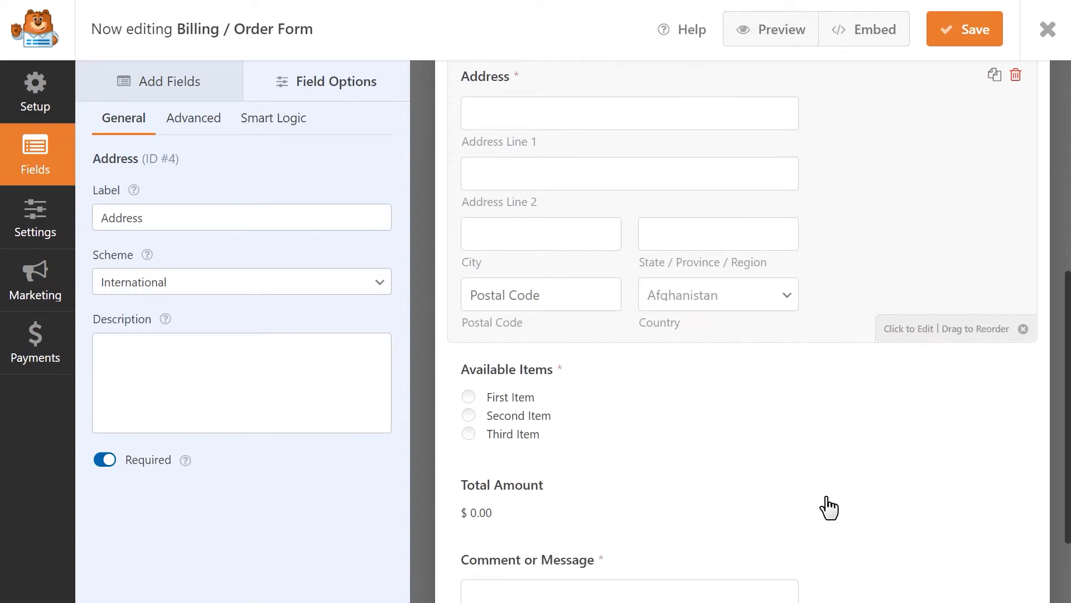
click(704, 429)
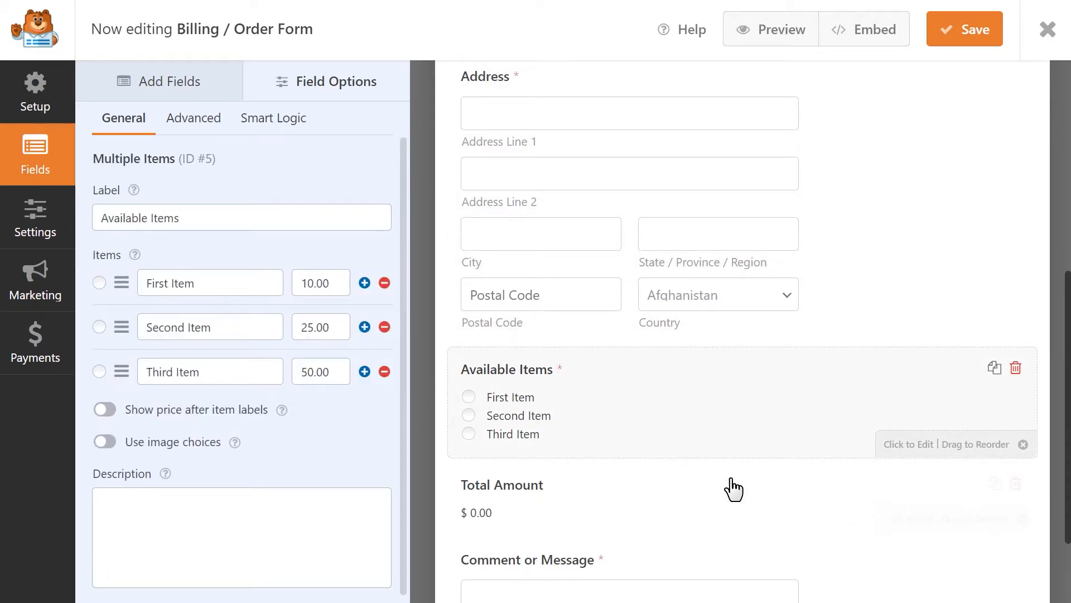
click(722, 503)
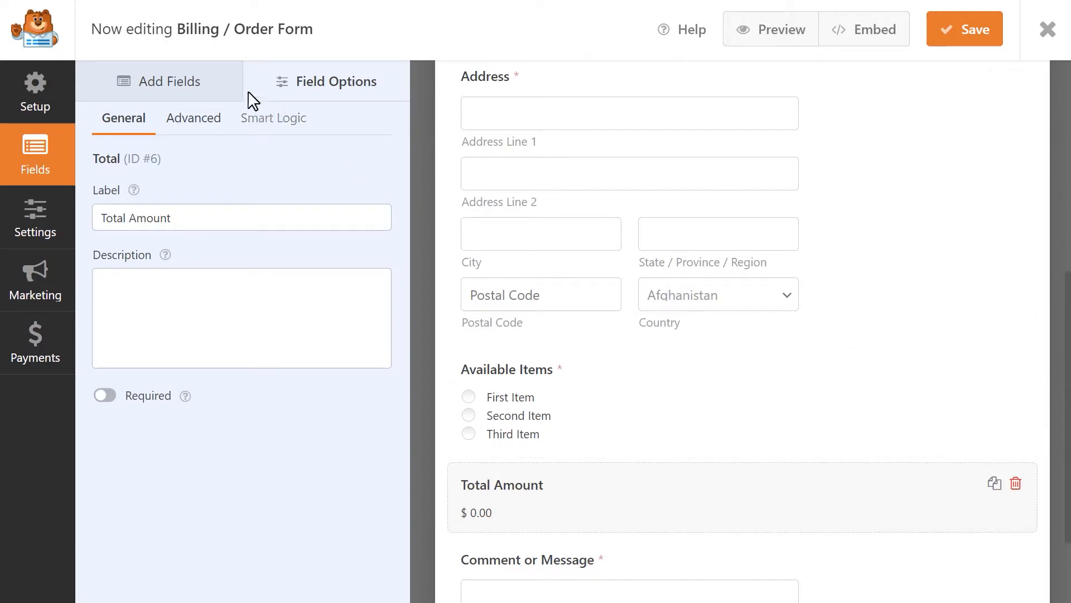
Add a Stripe Credit Card payment field to the form between Available Items and Total Amount
click(207, 78)
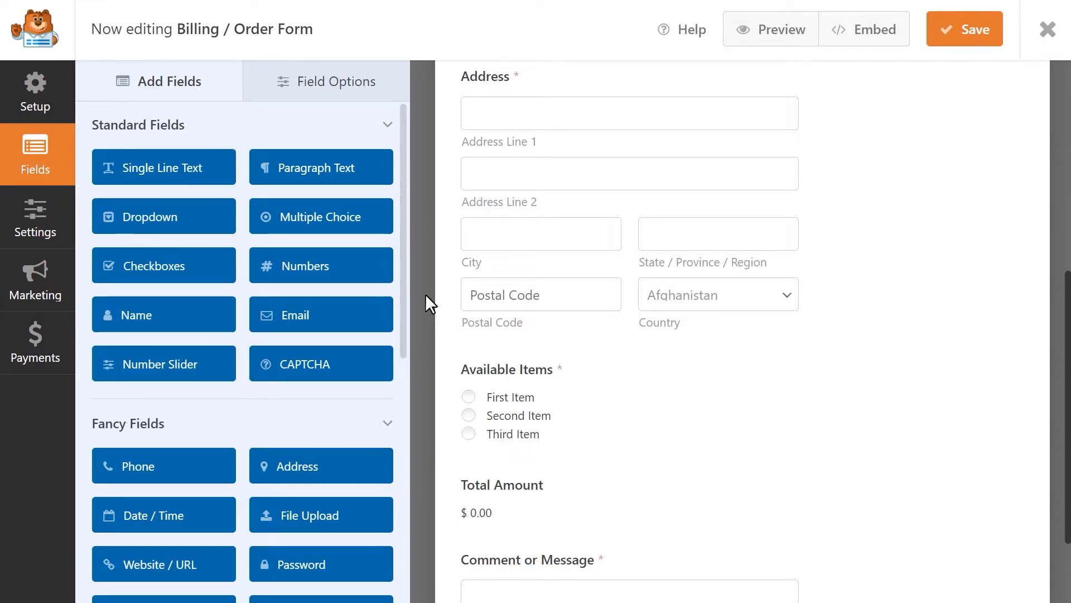
drag(403, 264, 406, 551)
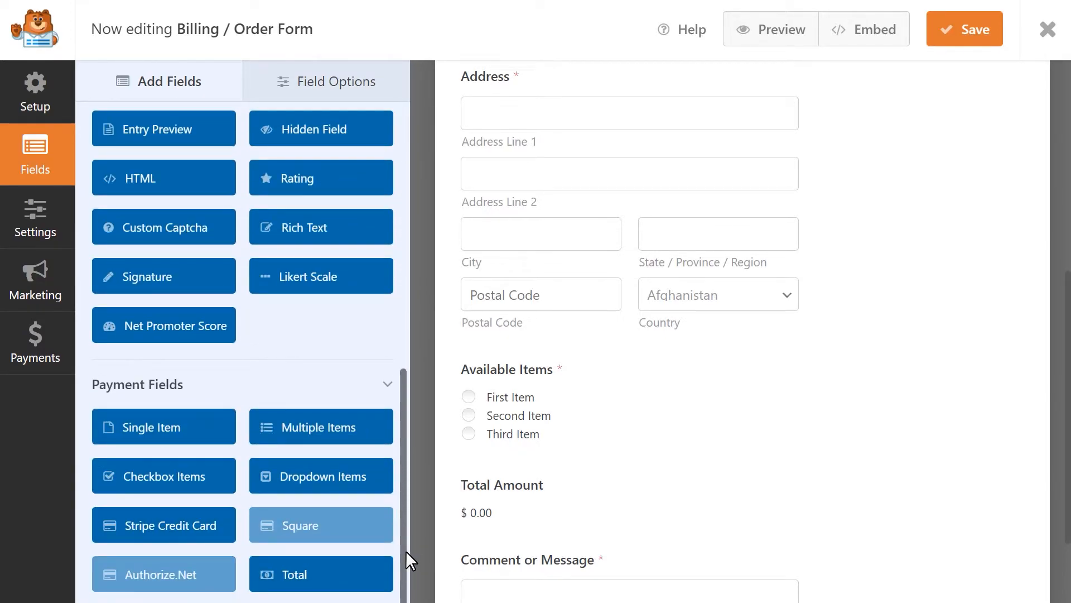
drag(148, 523, 619, 430)
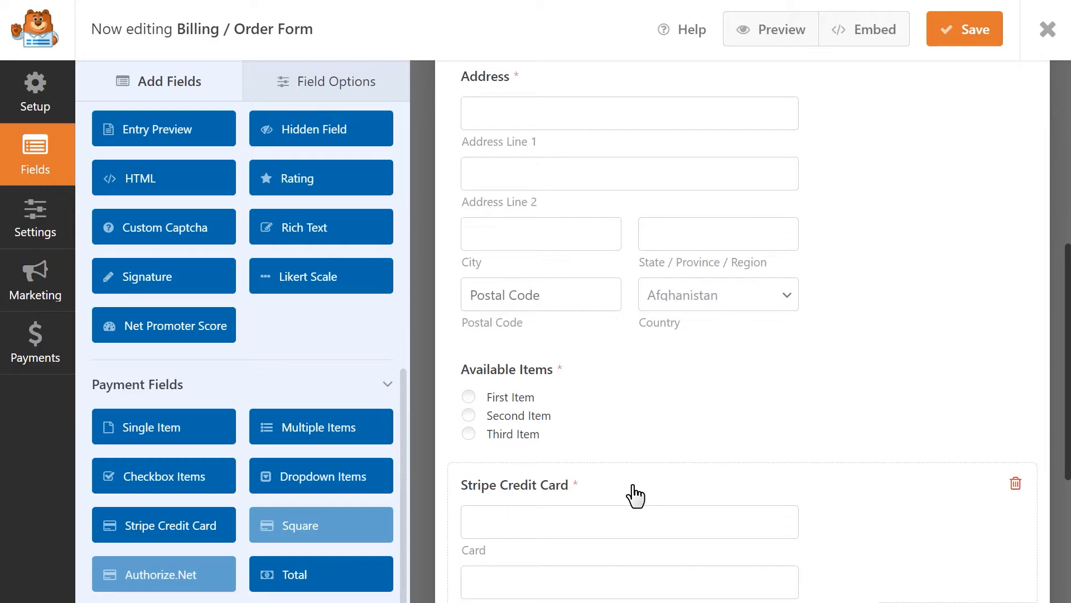
Examine the Stripe Credit Card field's label, description and Required options, leaving the field required
click(635, 496)
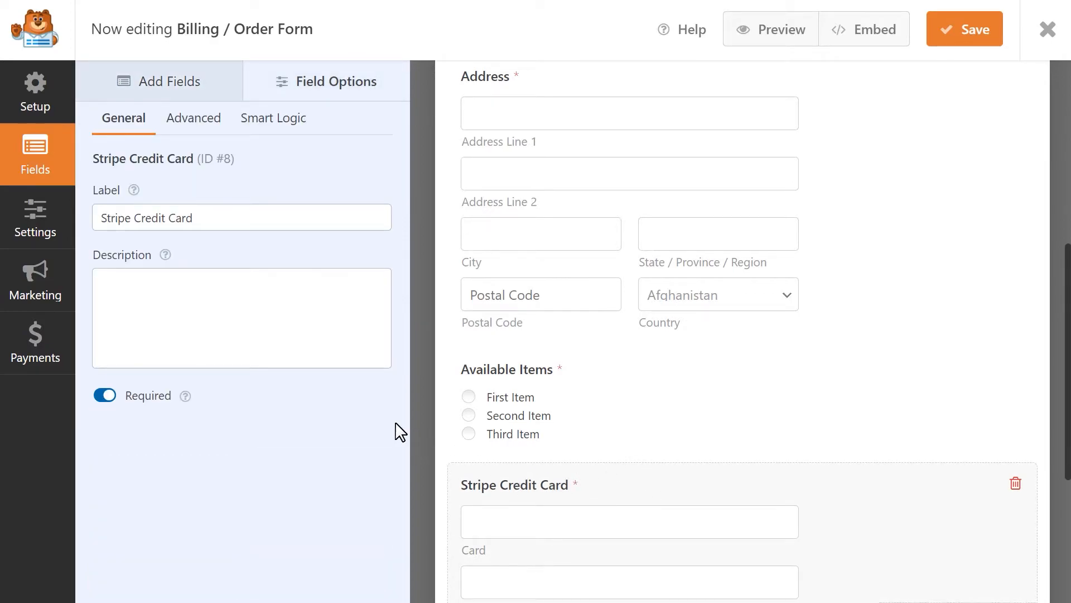
click(249, 218)
click(277, 313)
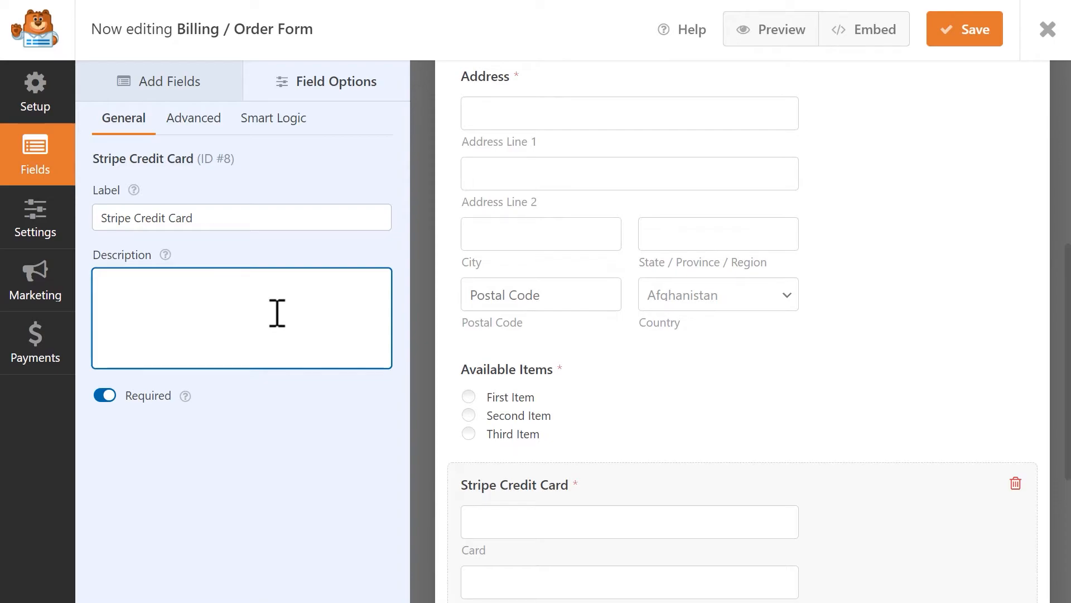
click(105, 396)
click(105, 396)
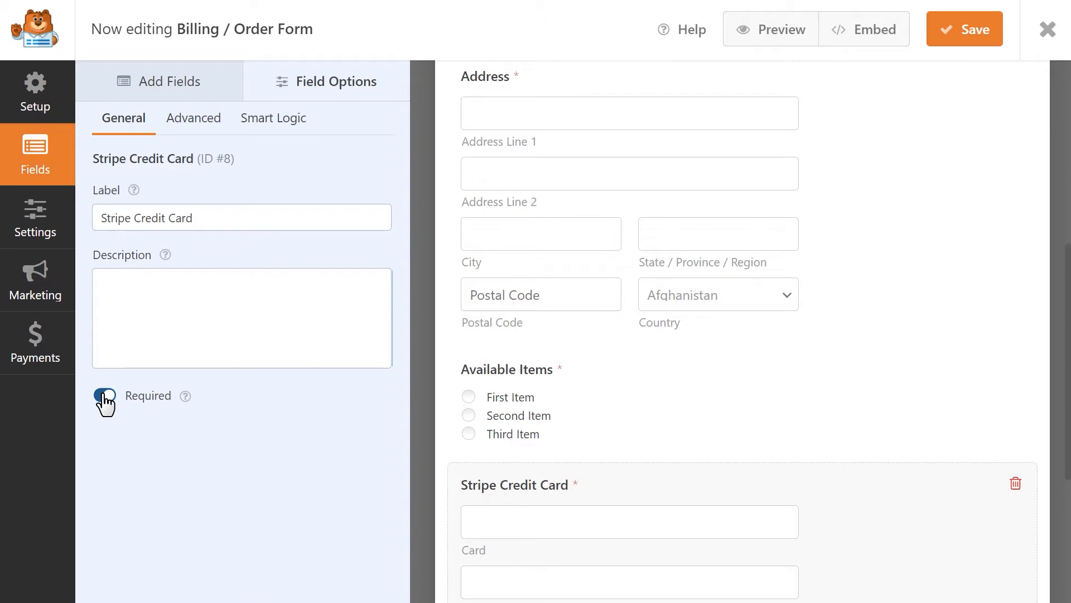
Examine the Stripe Credit Card field's size choices, card name placeholder and CSS class options without changing them
click(205, 123)
click(240, 220)
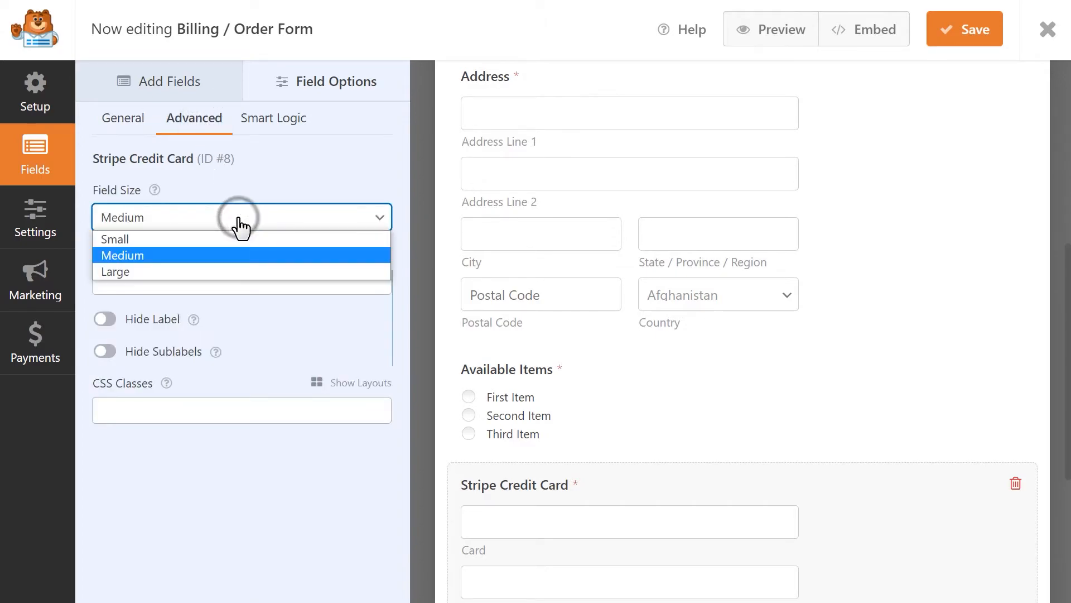
click(296, 174)
click(285, 277)
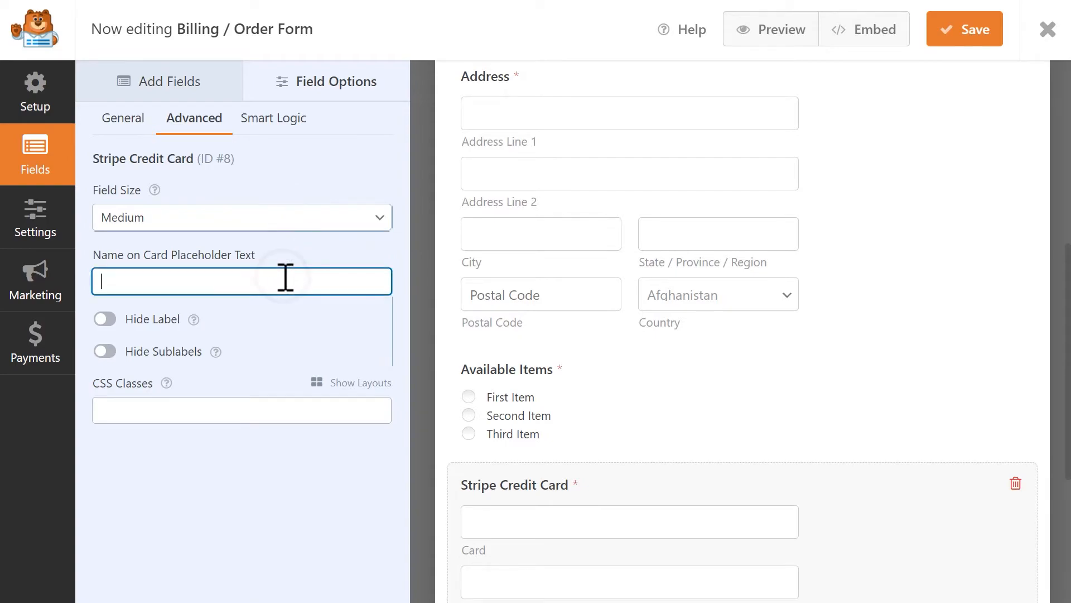
click(258, 410)
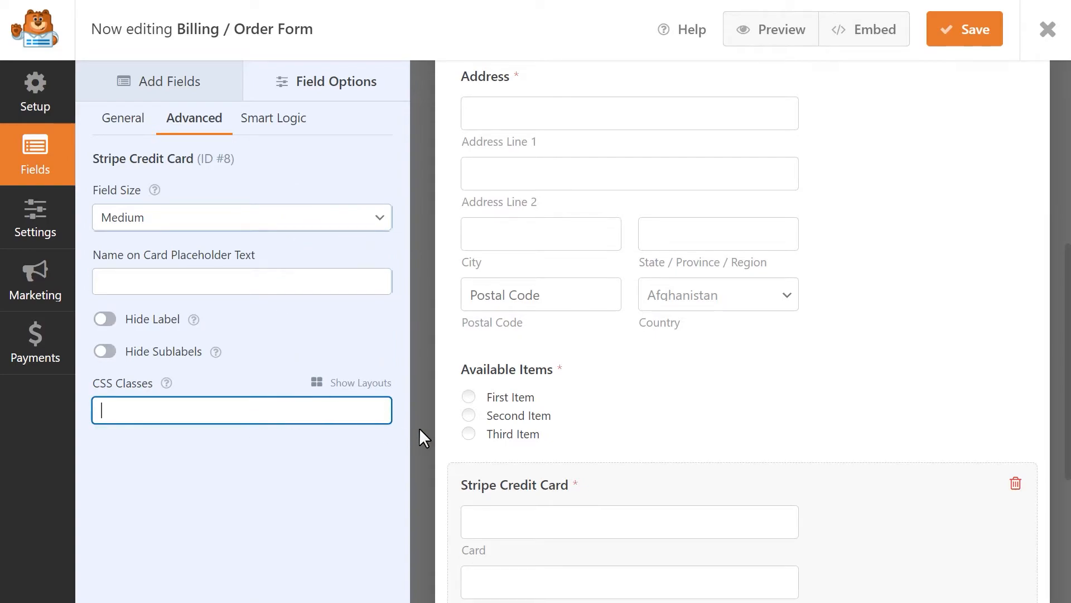
scroll(430, 428, down, 3)
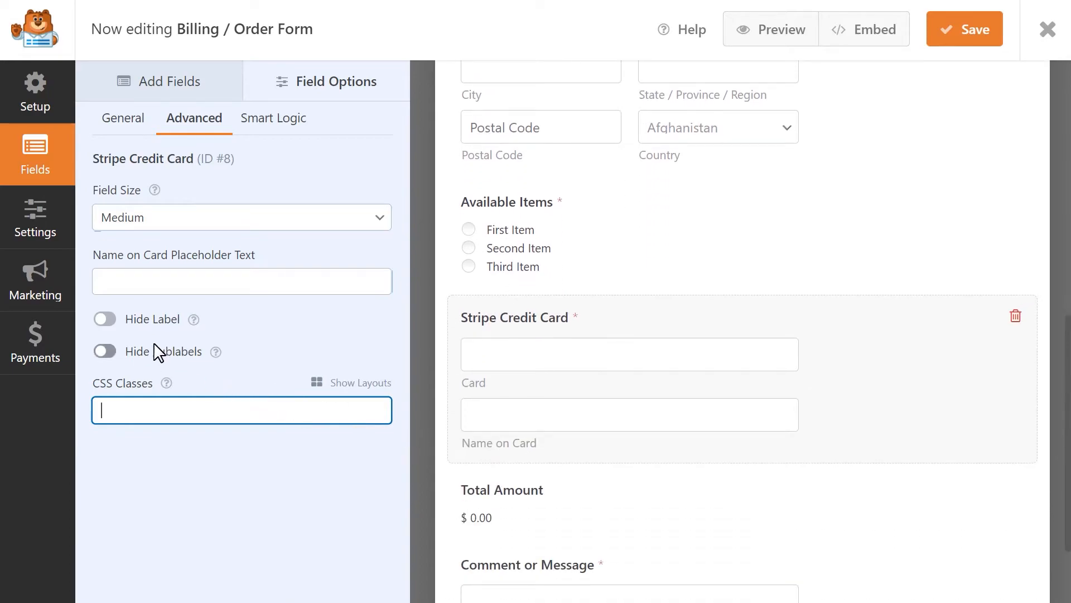
Try Hide Label and Hide Sublabels on the Stripe Credit Card field, switch both back off, and view its conditional logic option
click(105, 321)
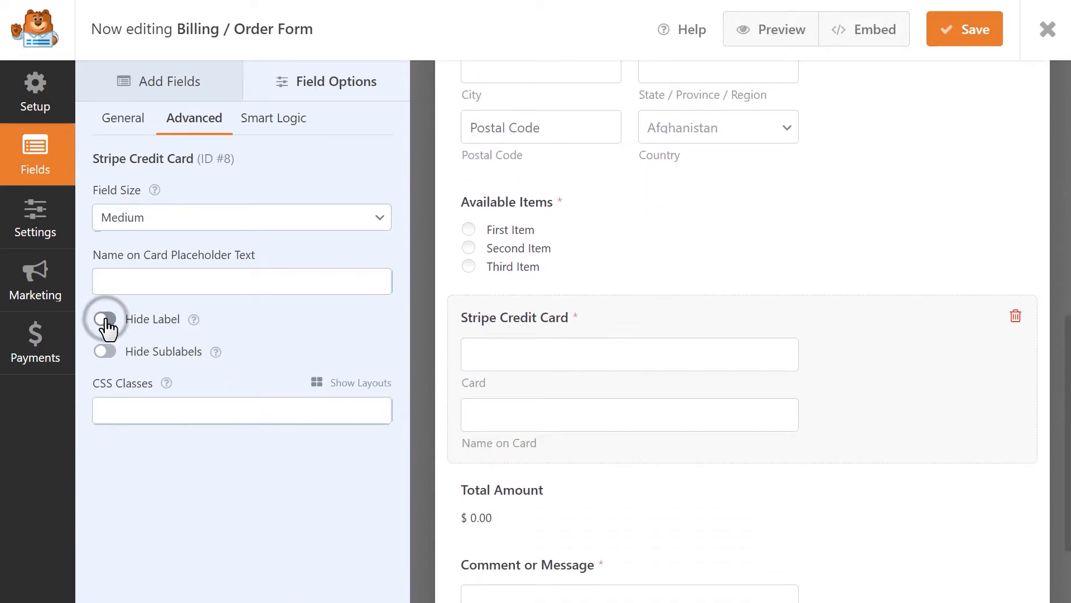
click(106, 352)
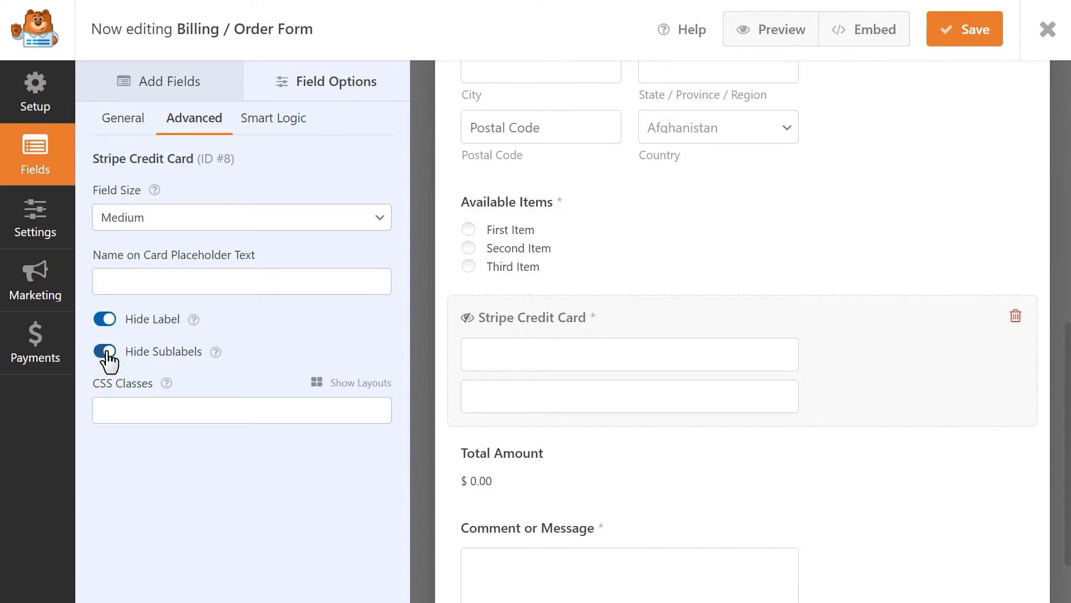
click(105, 351)
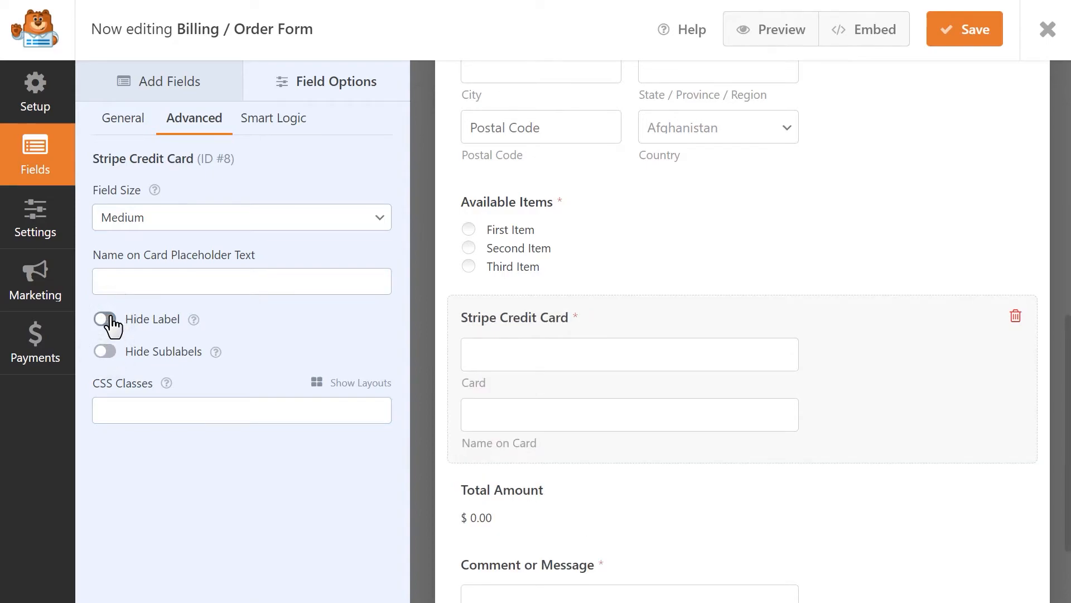
click(111, 319)
click(273, 131)
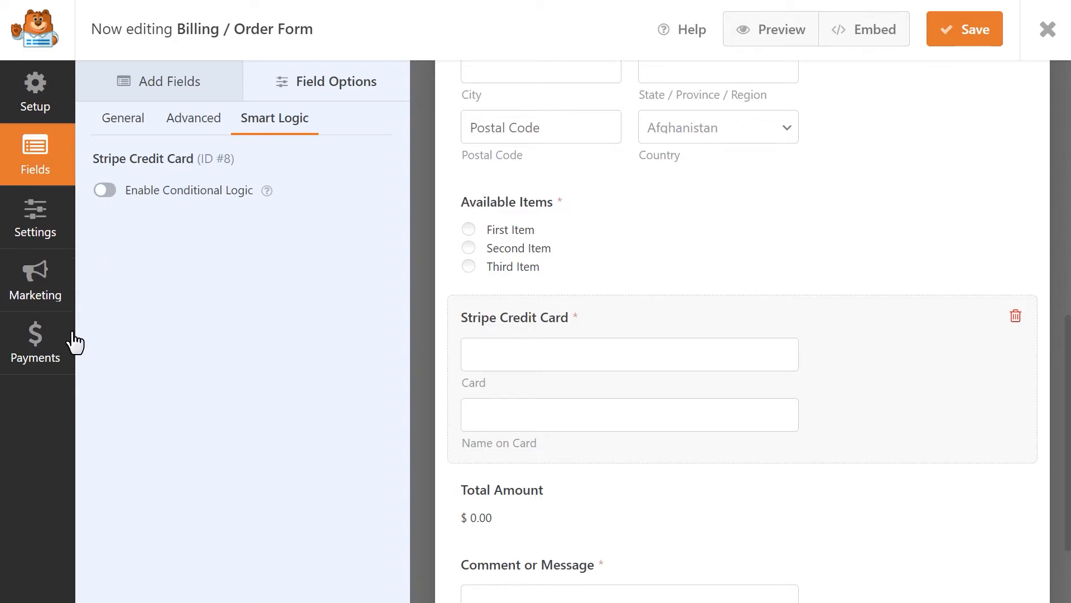
Enable Stripe payments for the form and set the Stripe Payment Receipt to the Email field
click(66, 342)
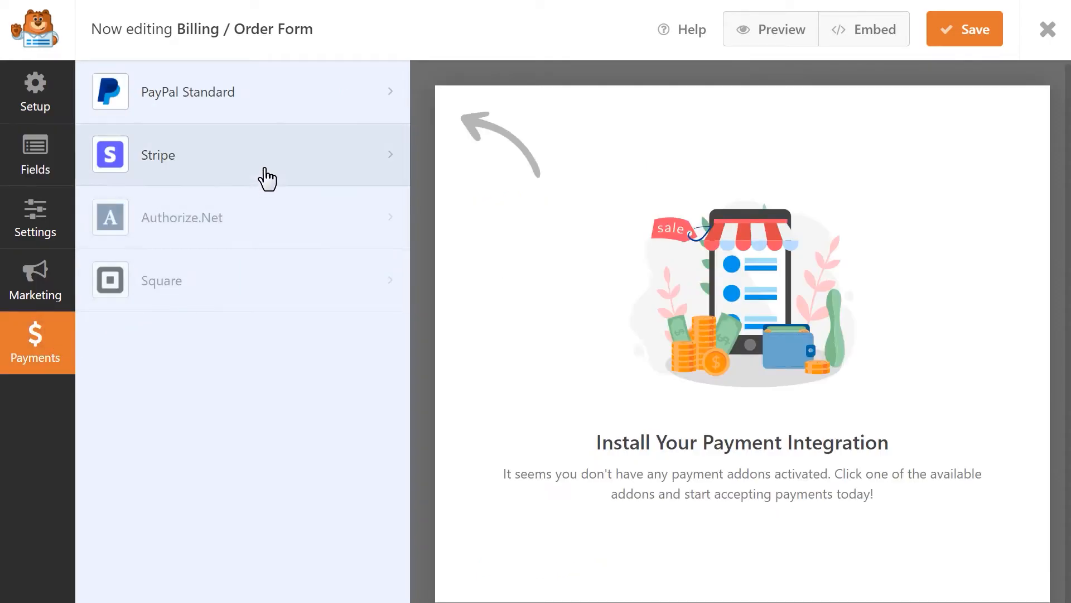
click(263, 174)
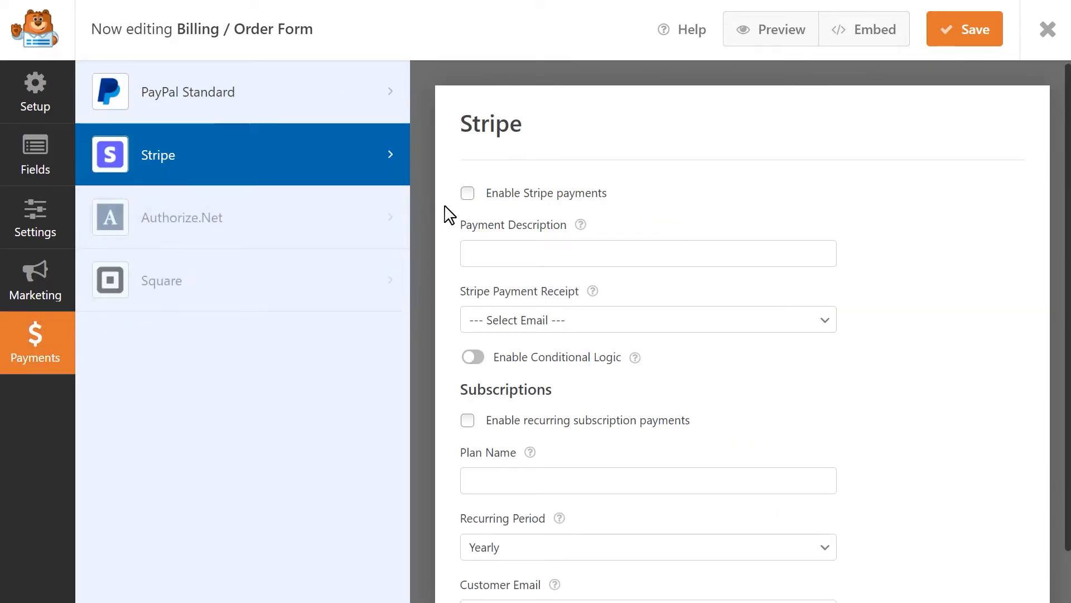
click(468, 195)
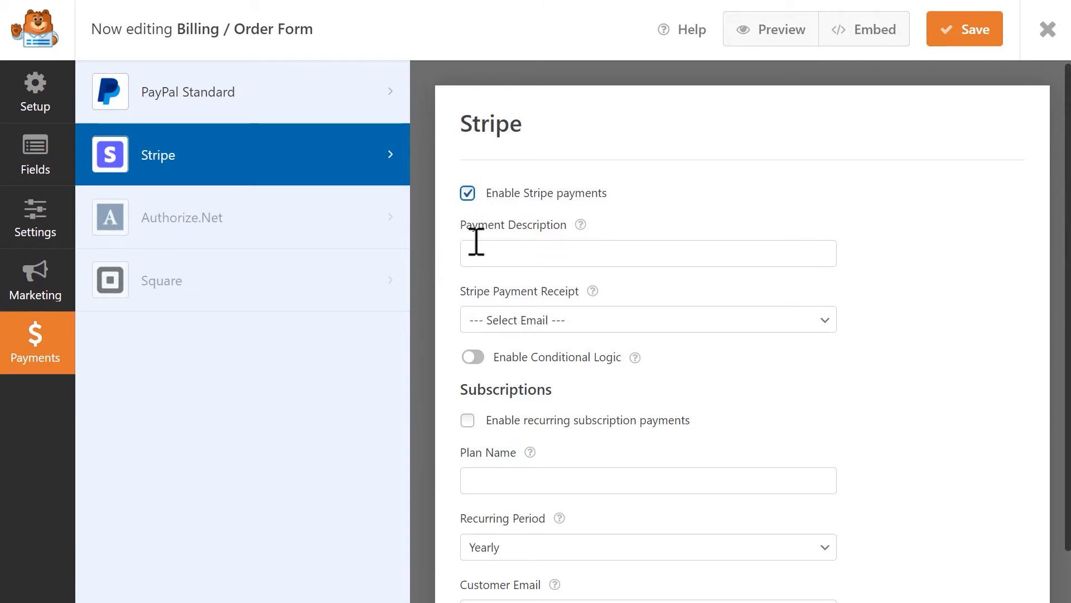
click(659, 256)
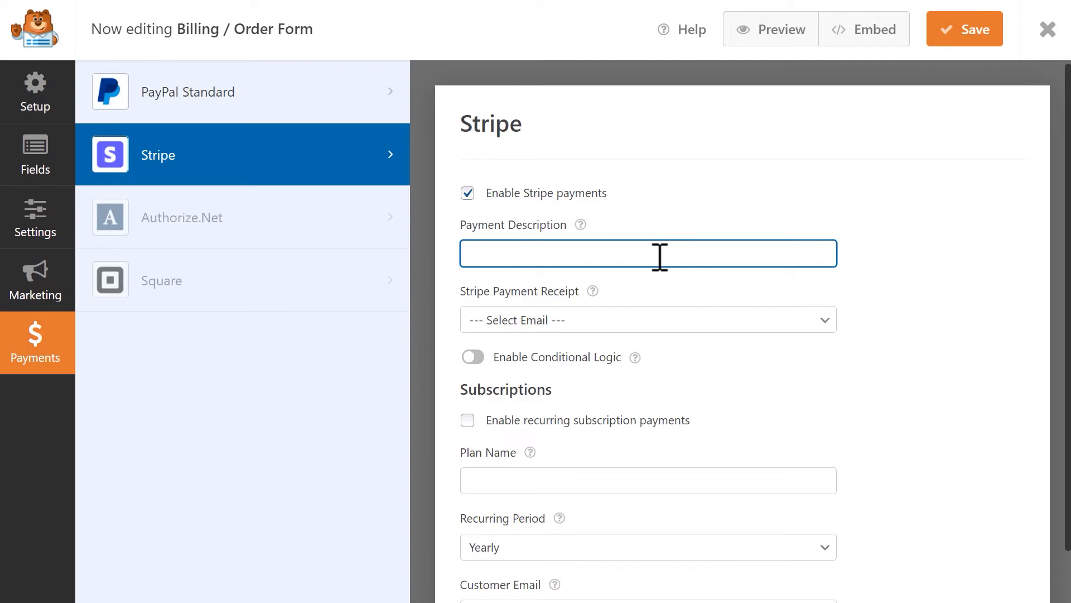
click(721, 320)
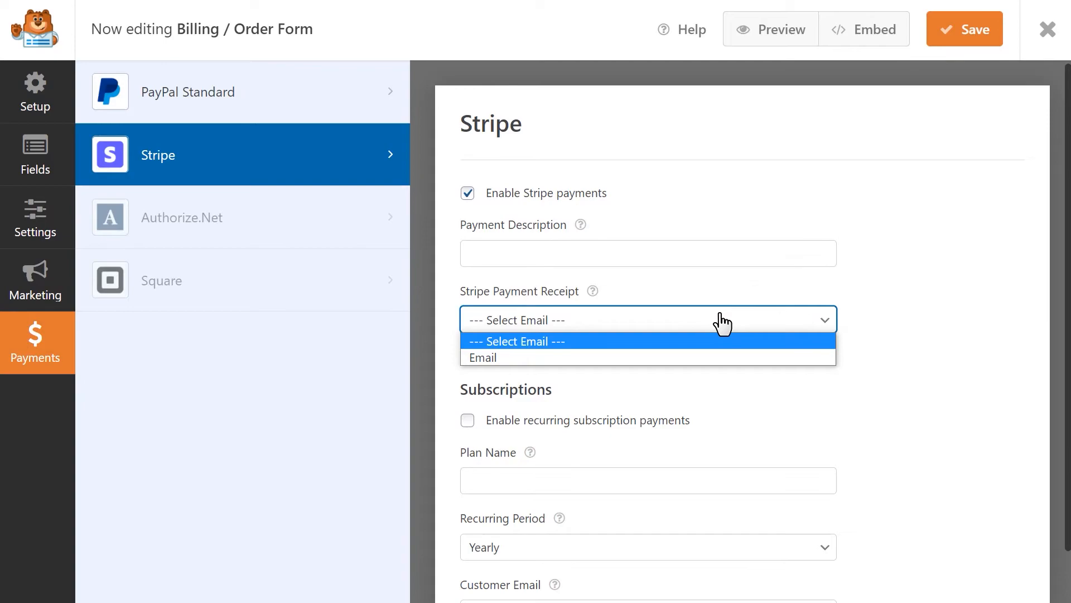
click(718, 358)
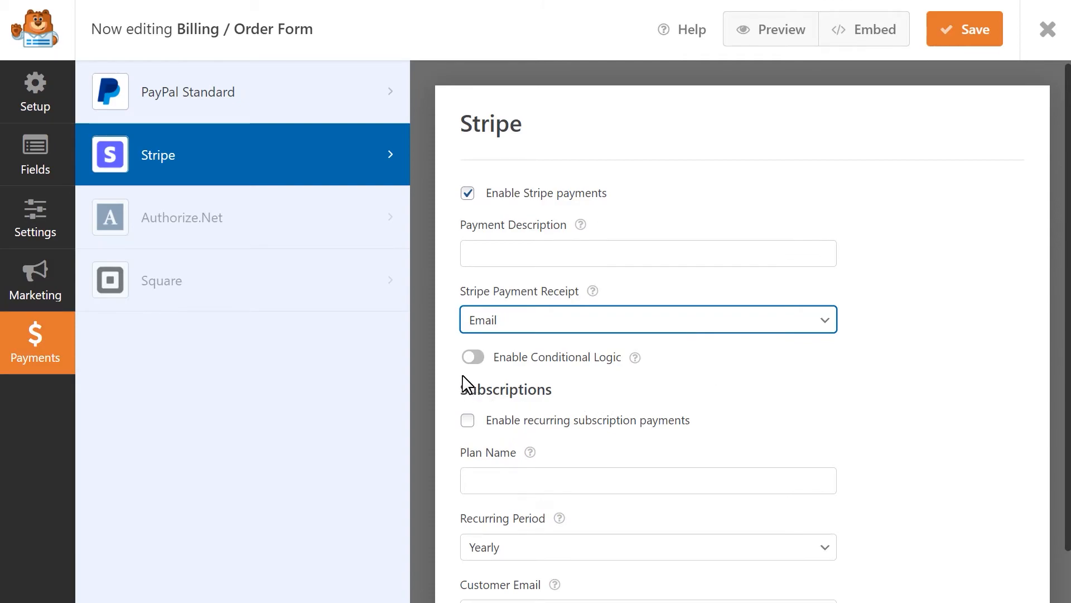
Try conditional logic for the Stripe charge, view its rule options, and switch it back off
click(472, 358)
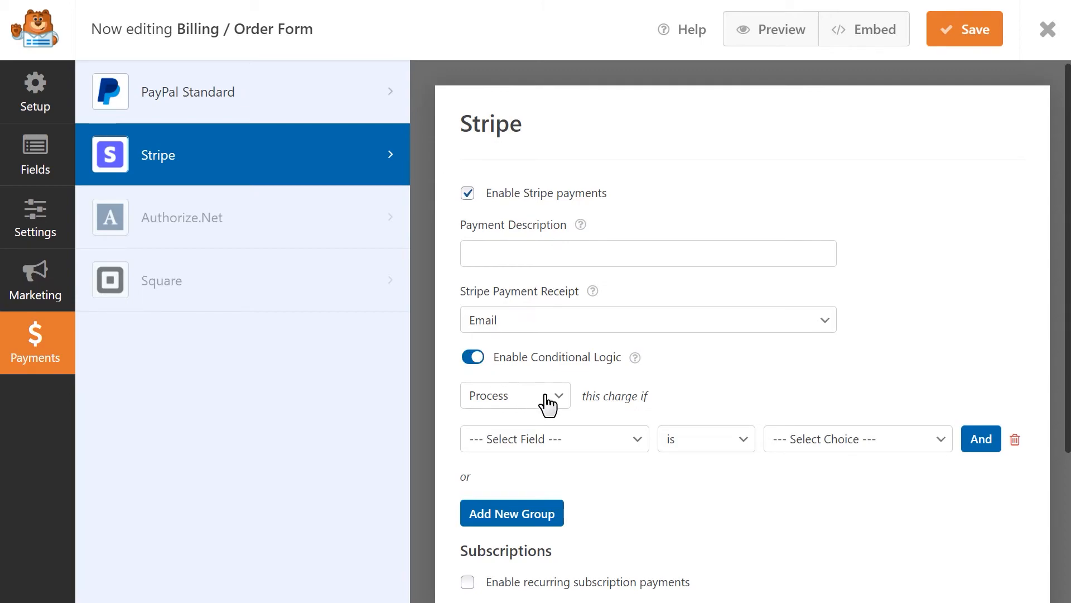
click(470, 358)
click(473, 384)
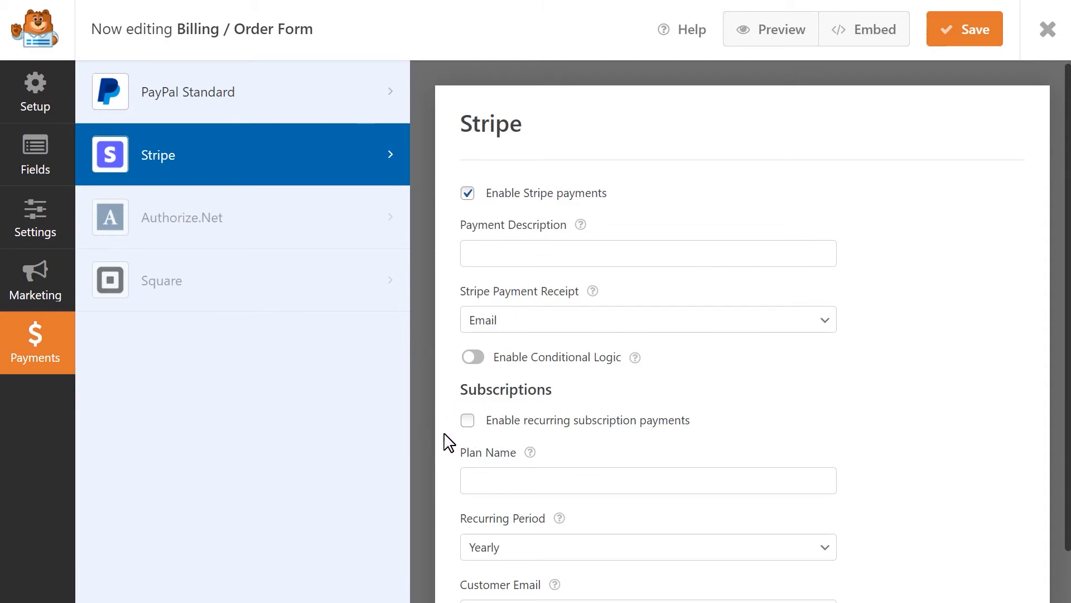
Enable recurring subscription payments, keeping the Yearly recurring period, and set the Customer Email to the Email field
click(465, 423)
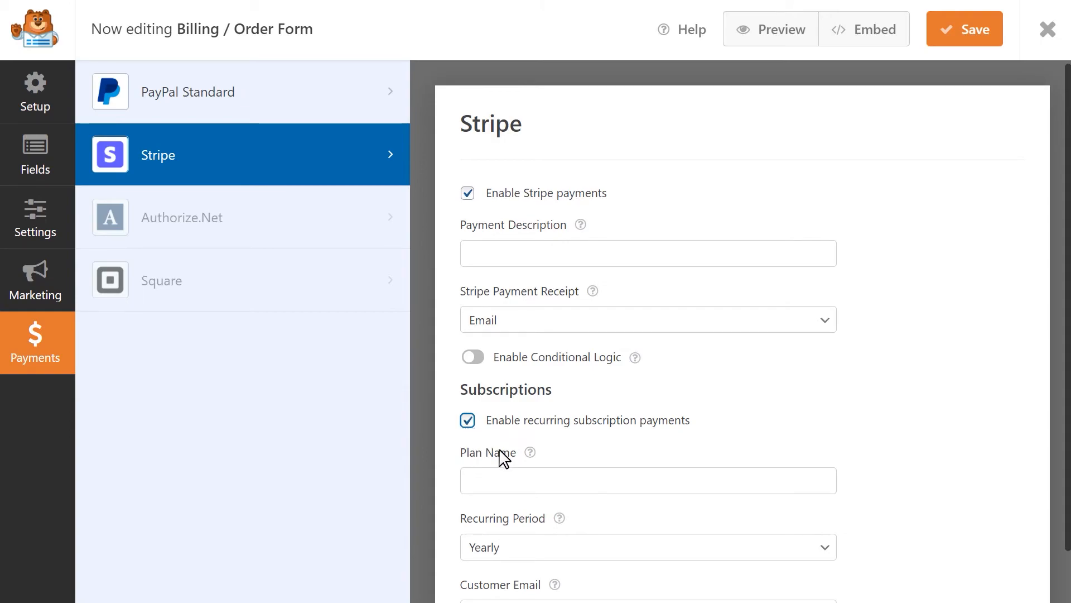
click(636, 481)
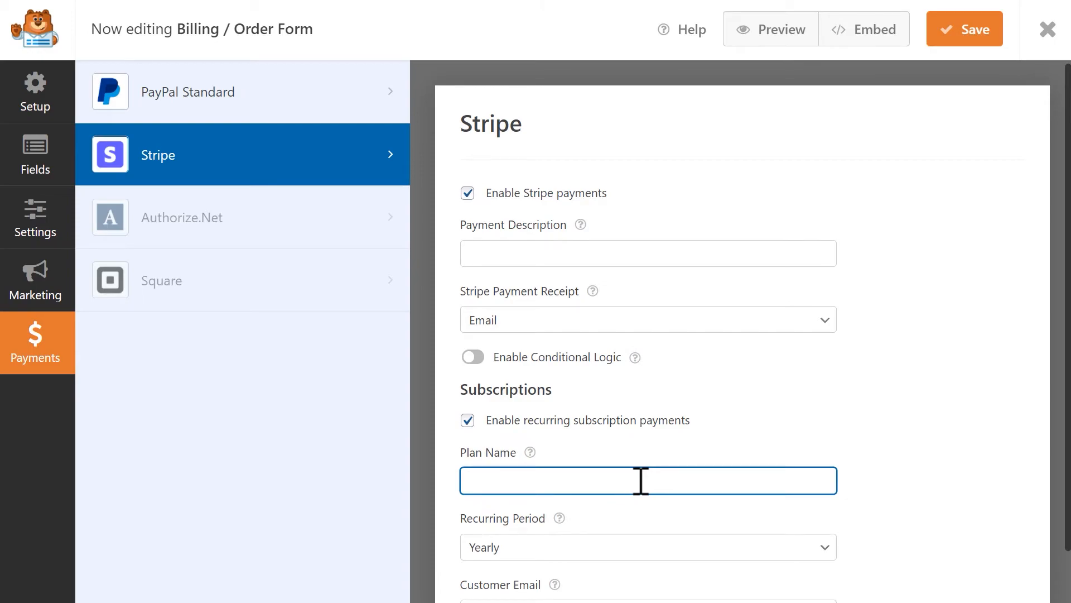
scroll(837, 530, down, 2)
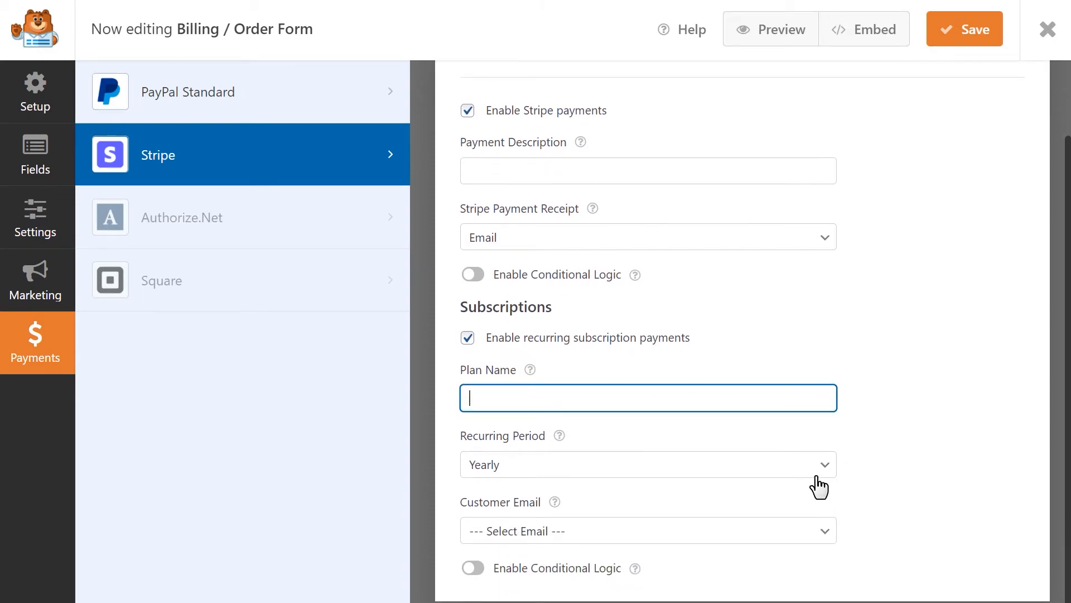
click(816, 475)
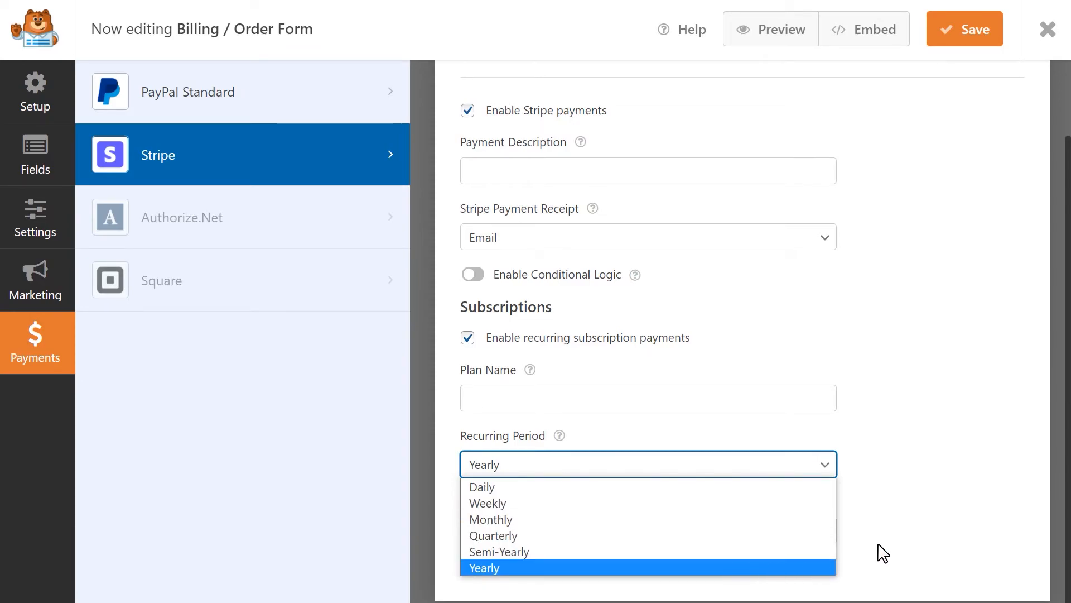
click(908, 514)
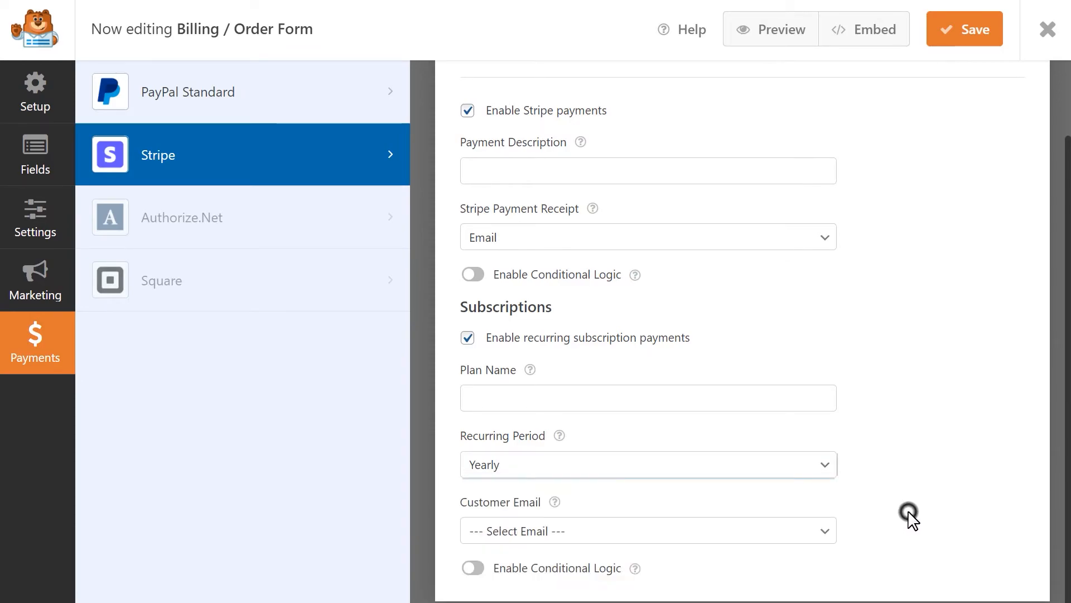
click(827, 529)
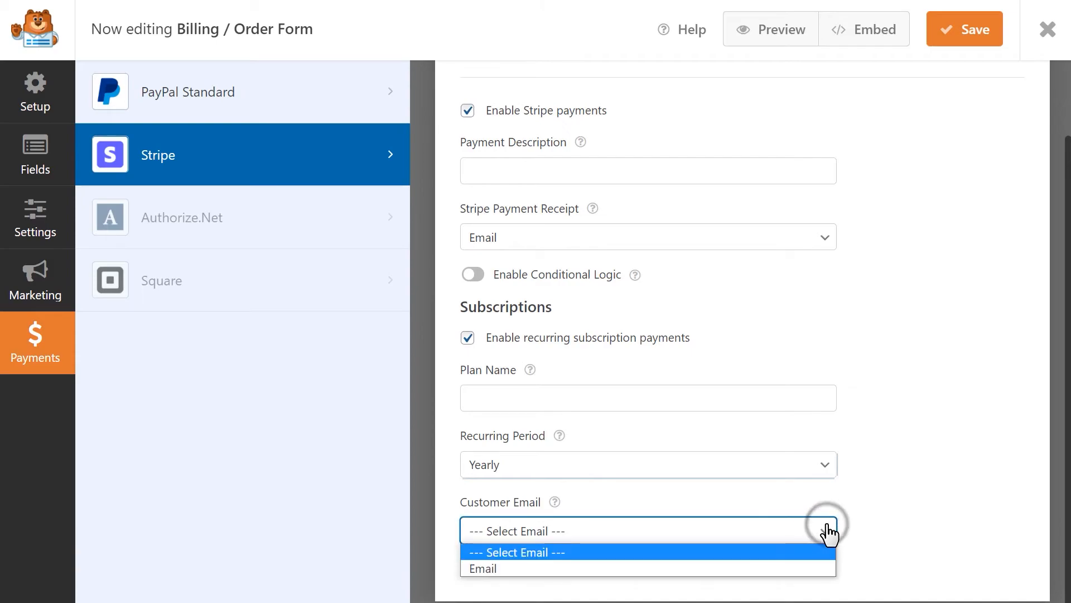
click(772, 562)
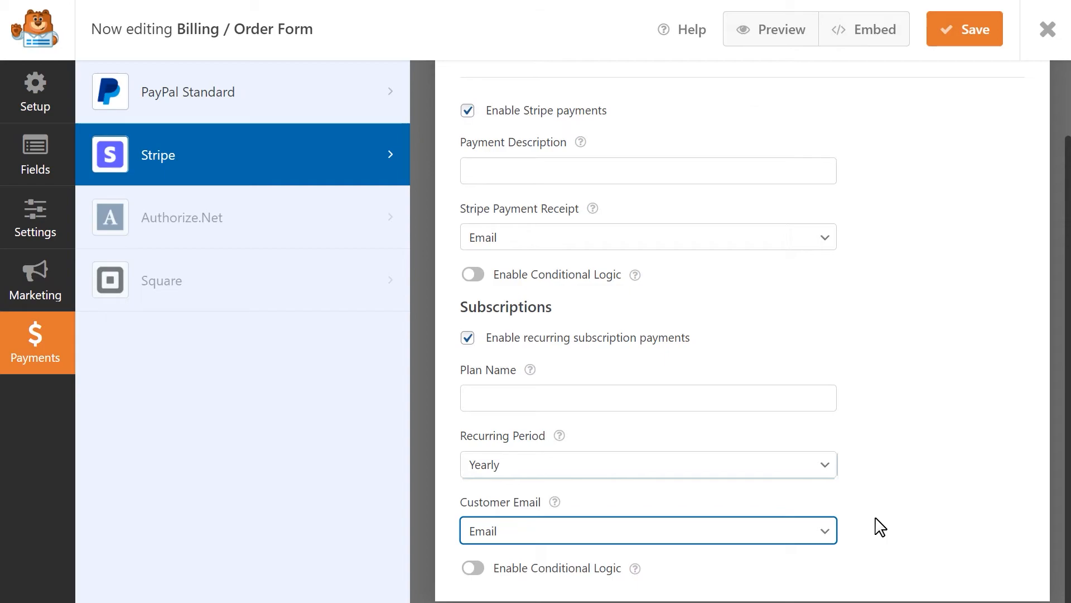
Try conditional logic for the recurring subscription payments, view its rule options, and switch it back off
click(472, 567)
scroll(886, 548, down, 3)
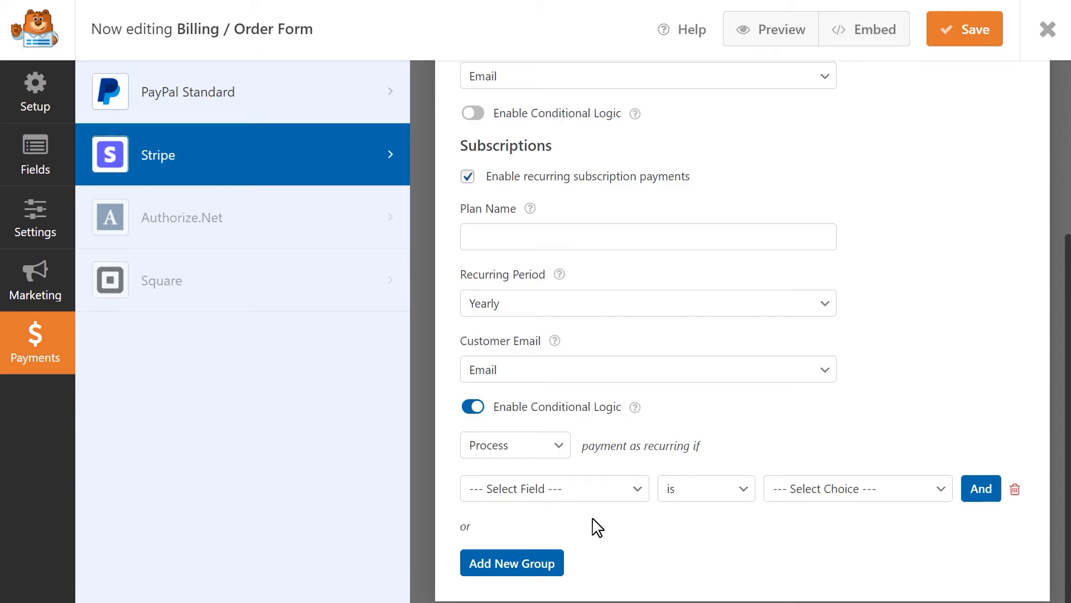
click(473, 407)
click(481, 402)
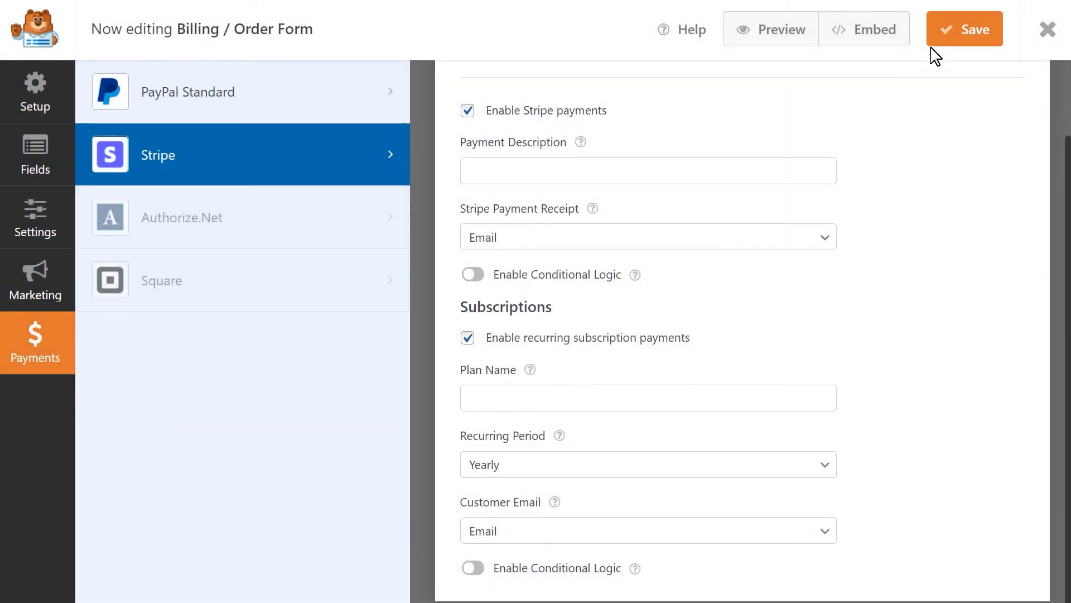
Save the Billing / Order Form with its Stripe payment settings
click(945, 32)
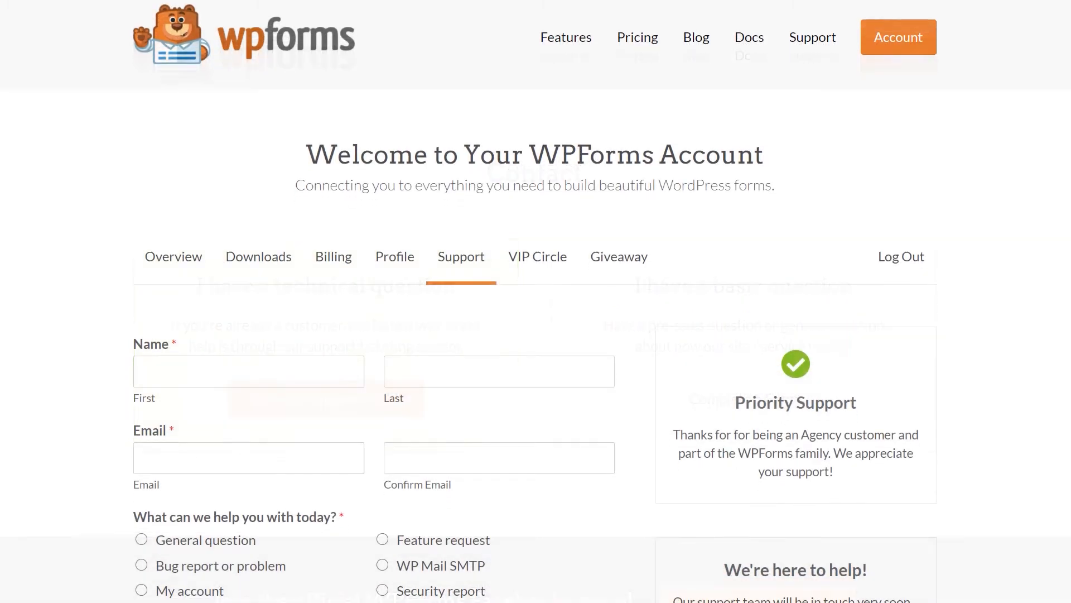
scroll(535, 301, down, 6)
scroll(535, 301, down, 2)
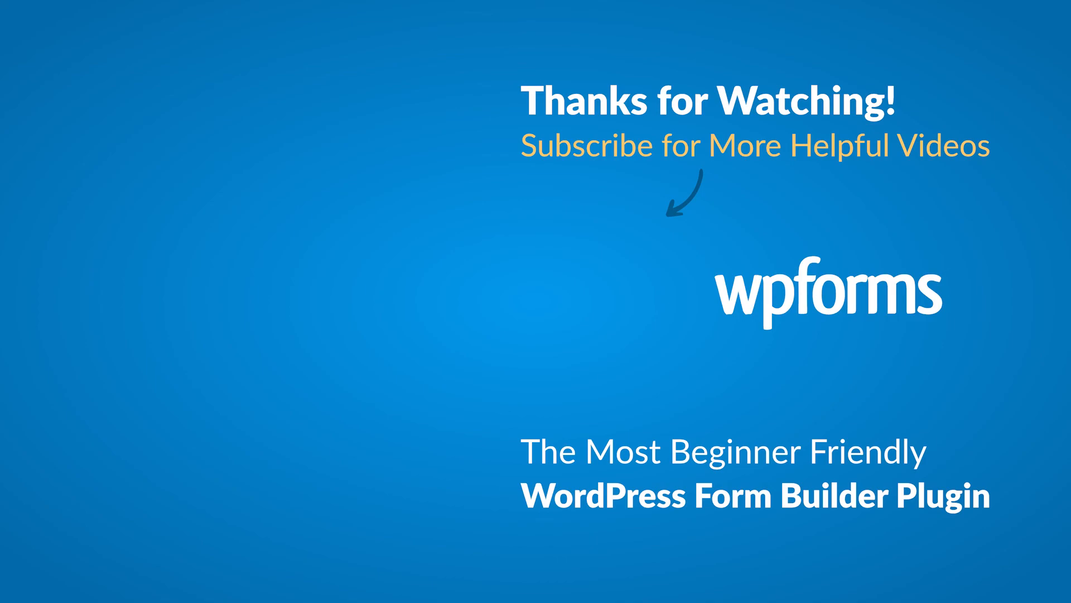